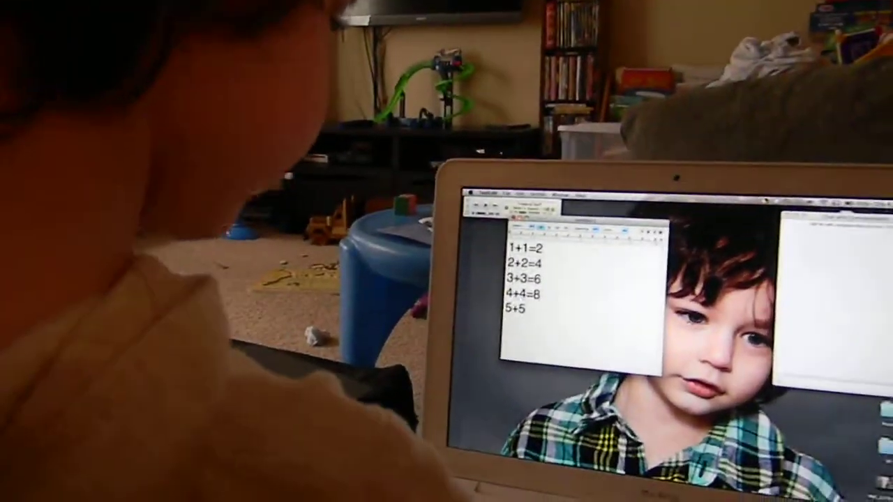
type("=10")
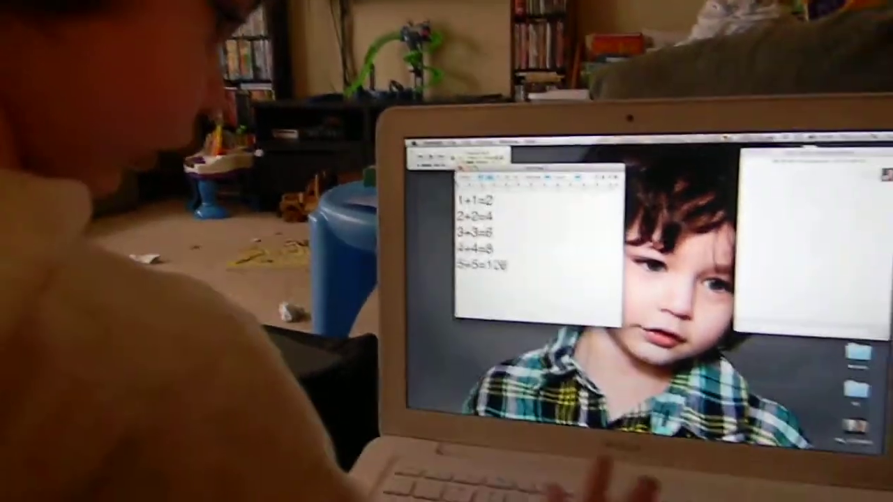
type("6")
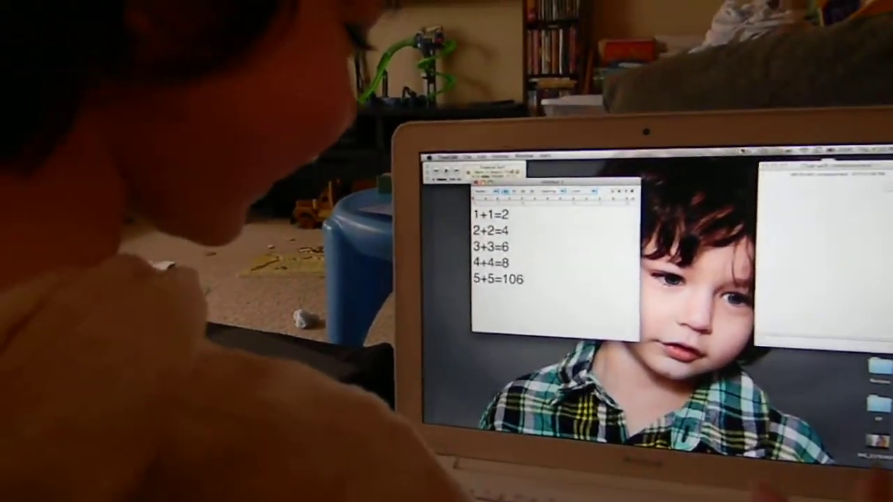
- Delete the stray 6 left after 5+5=10
key("BackSpace")
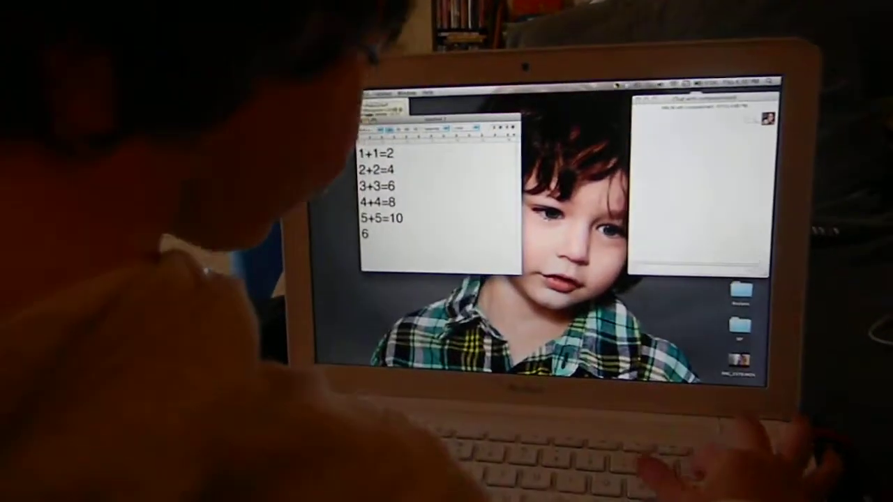
type("+6=1")
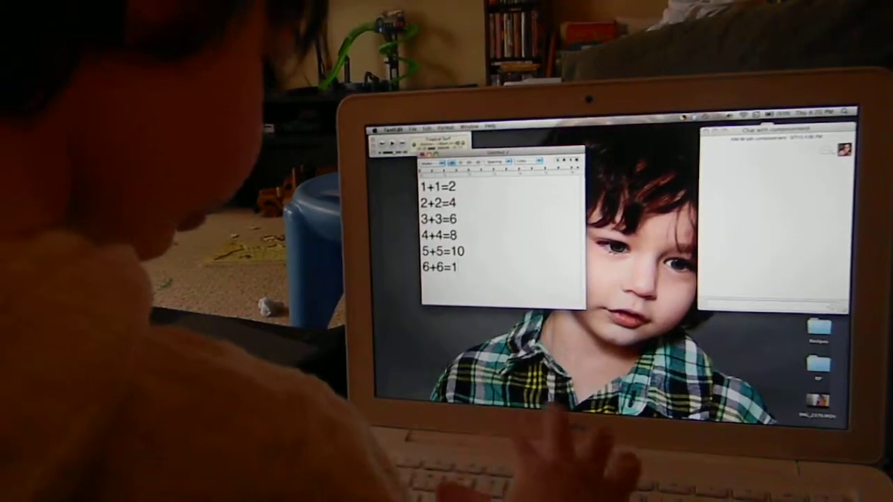
type("27")
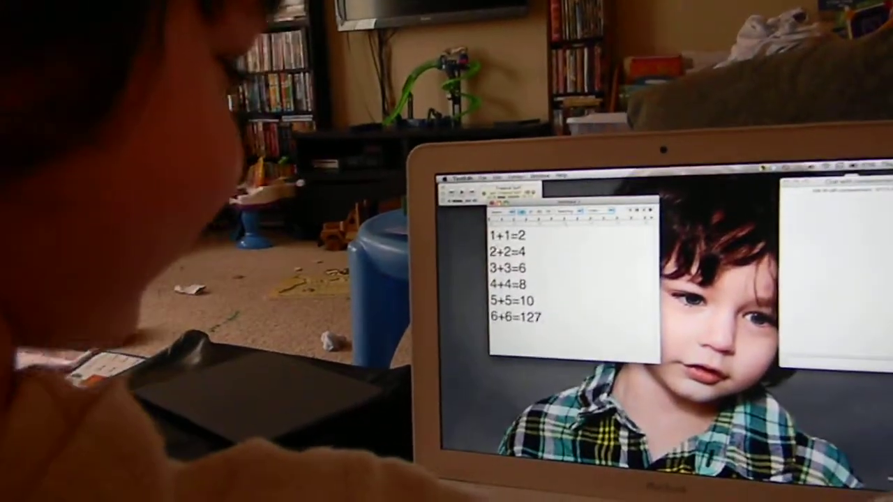
- Remove the stray 7 after 6+6=12, the plus after the 5, and the equals after the 7
key("BackSpace")
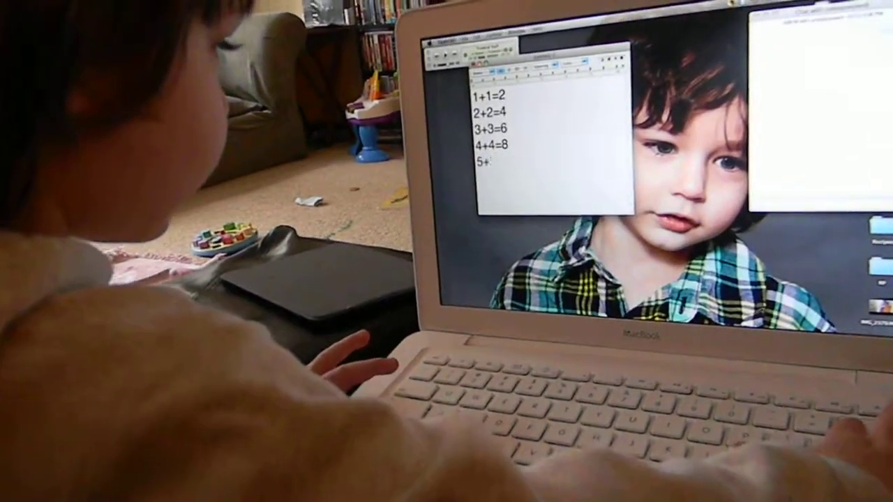
key("BackSpace")
type("5=10")
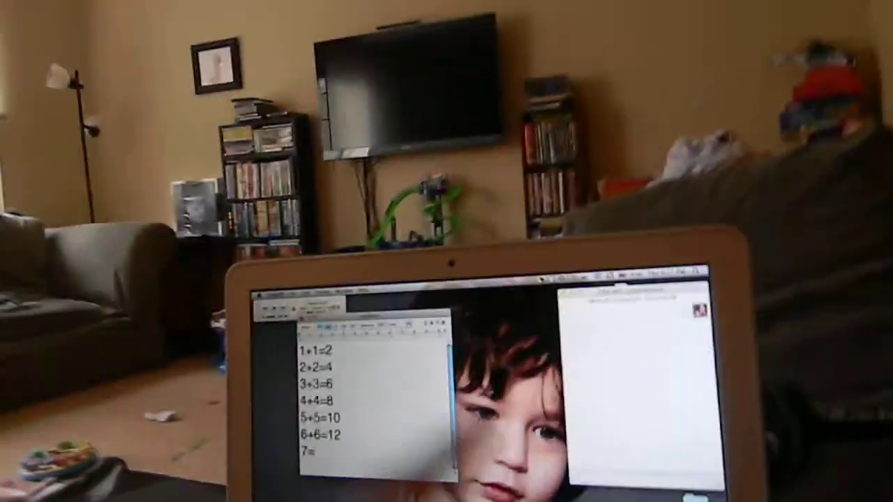
key("BackSpace")
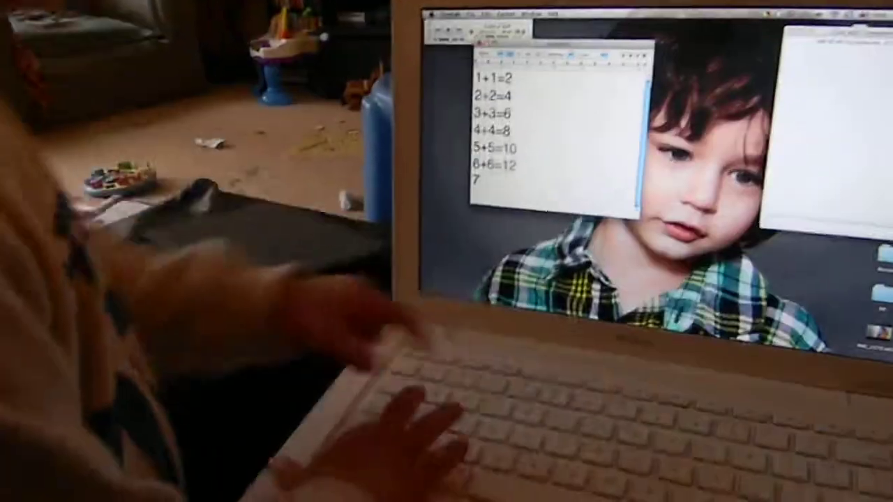
type("+")
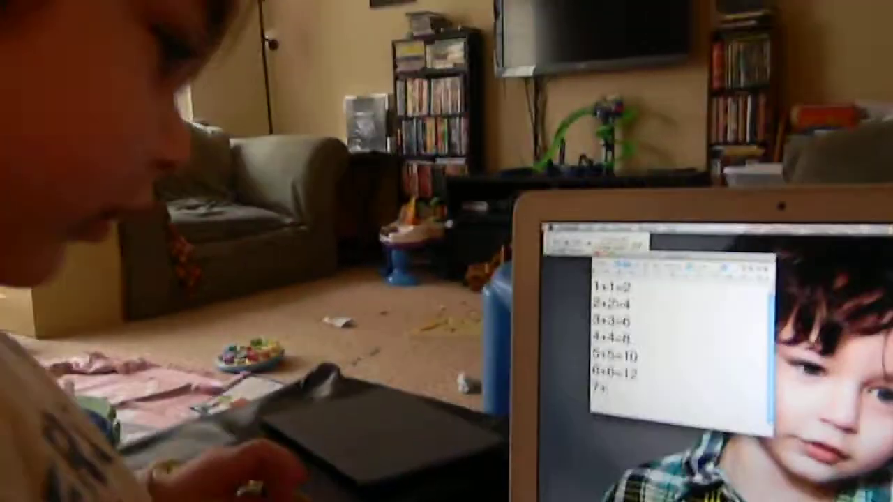
type("7")
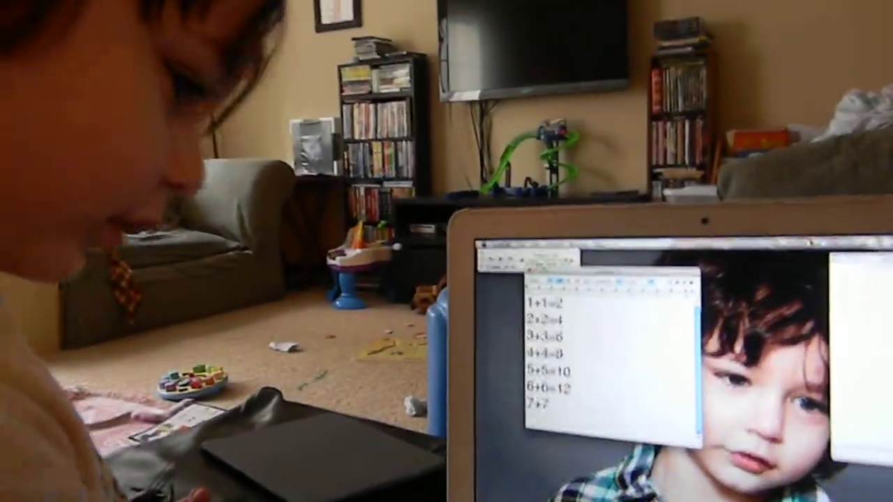
type("=1")
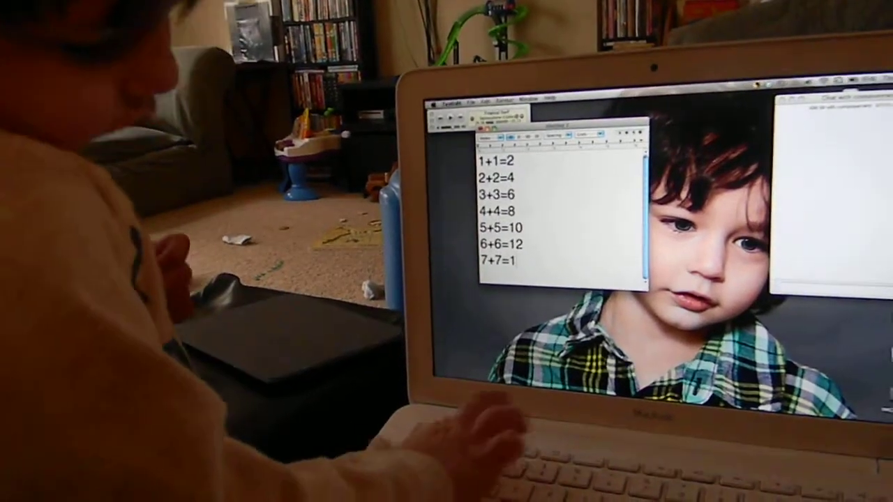
type("48")
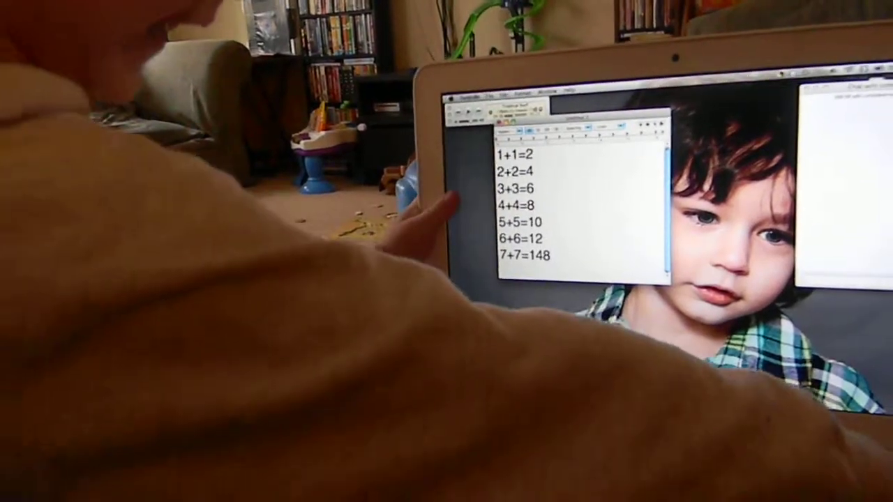
- Delete the stray 8 left after 7+7=14
key("BackSpace")
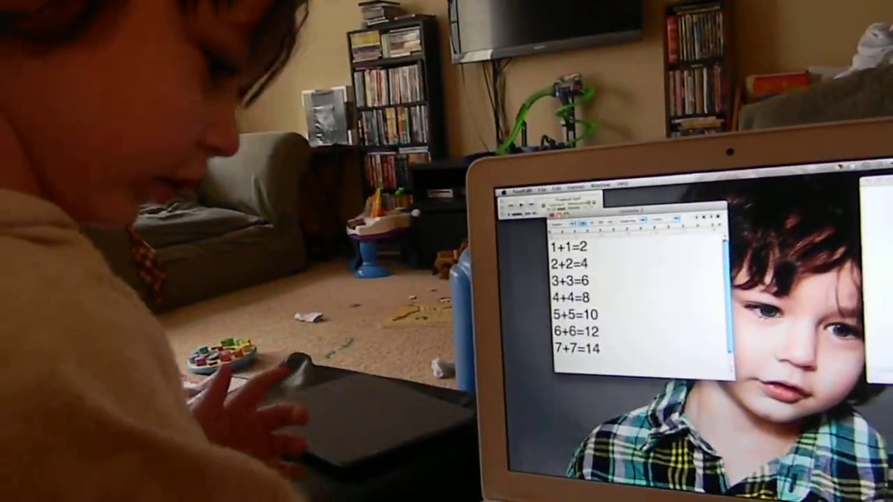
type("8")
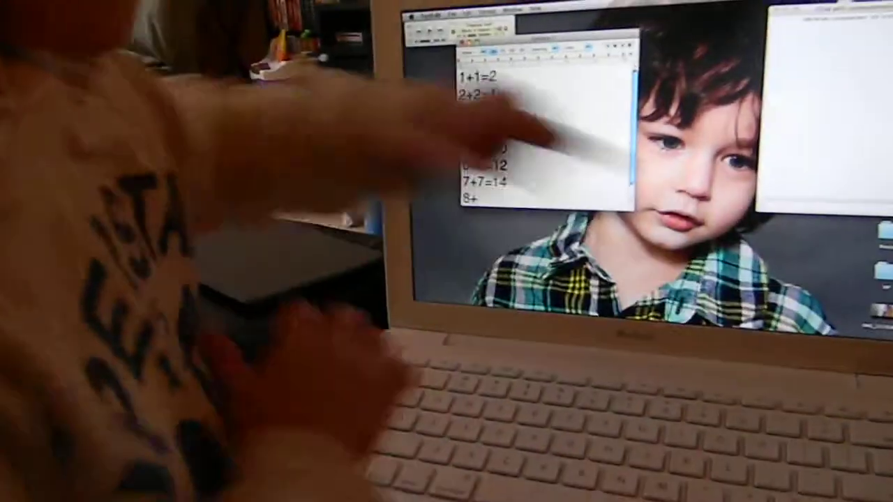
type("+")
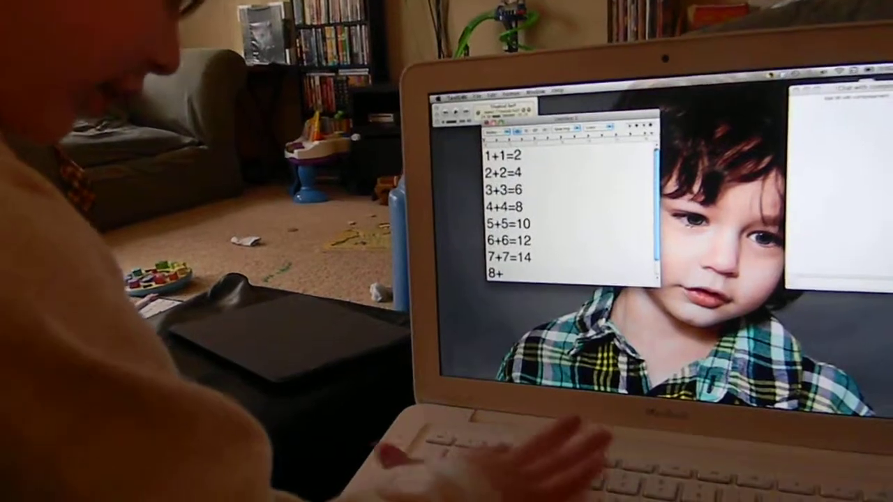
type("8")
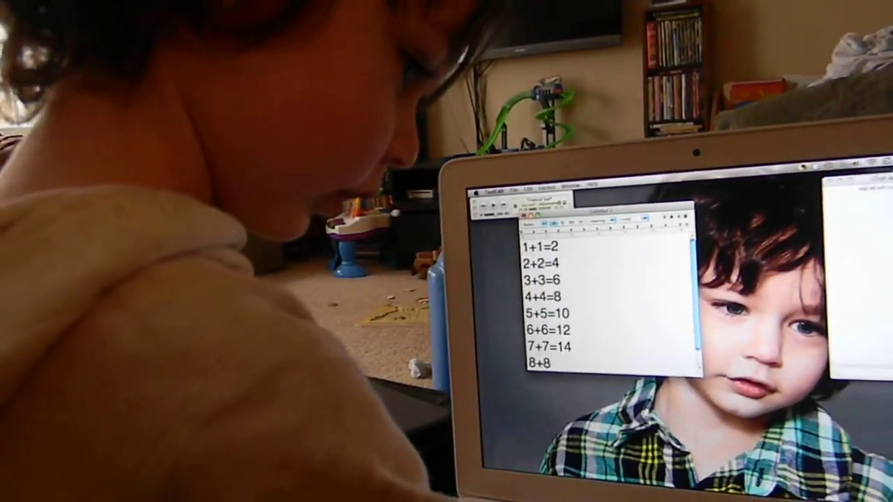
type("=")
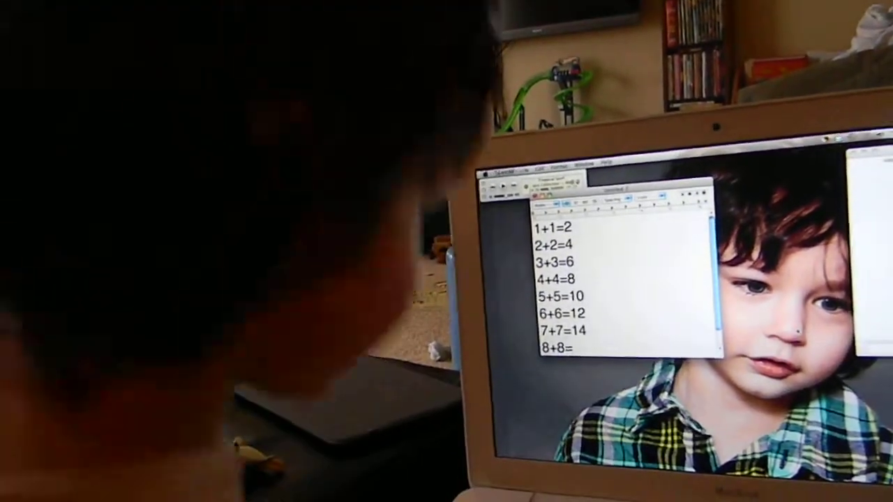
type("1")
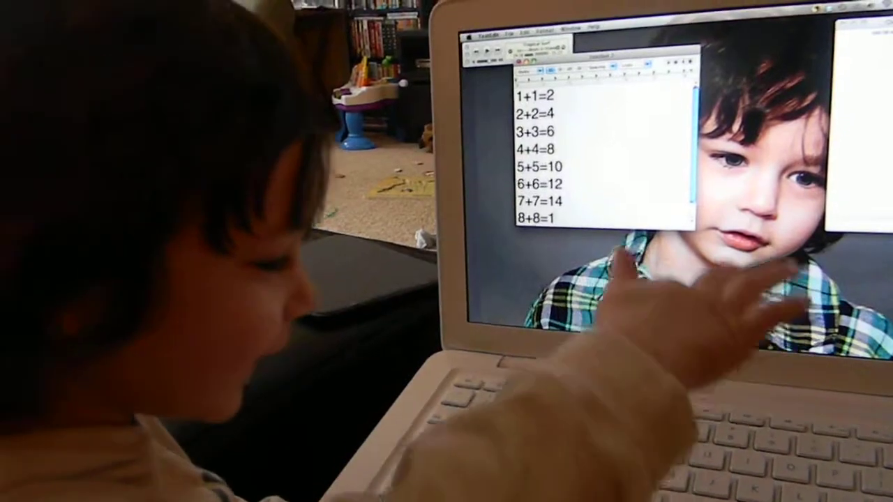
type("6")
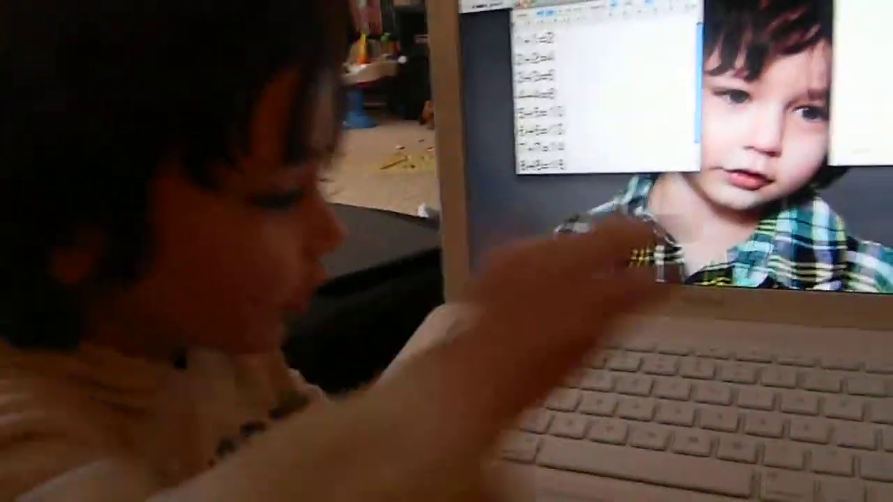
type("9")
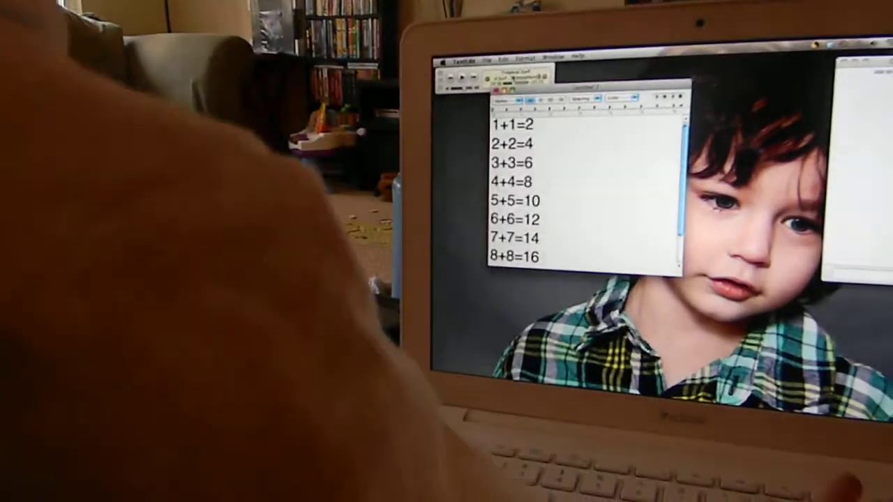
type("9")
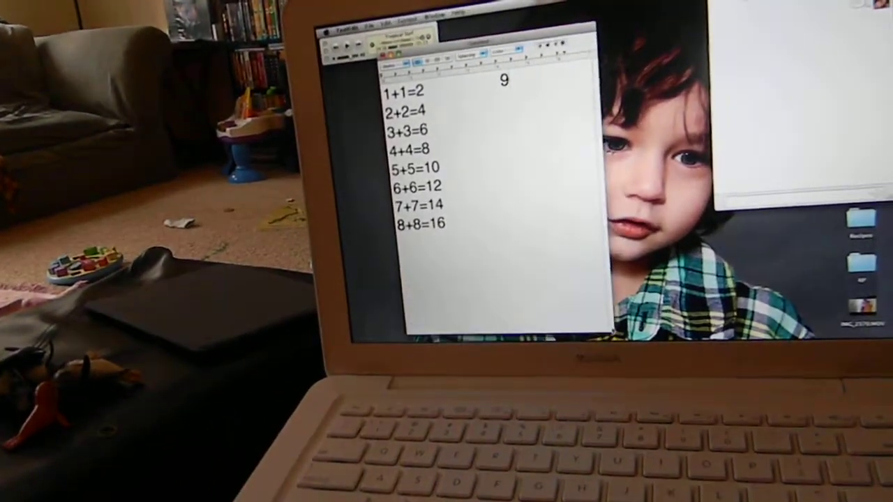
- Delete the stray 9 beside the first line
key("BackSpace")
type("9+")
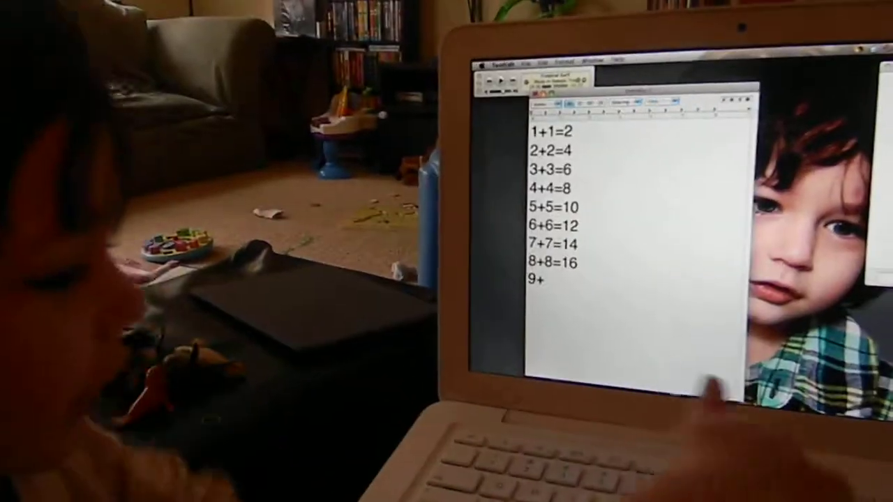
type("9")
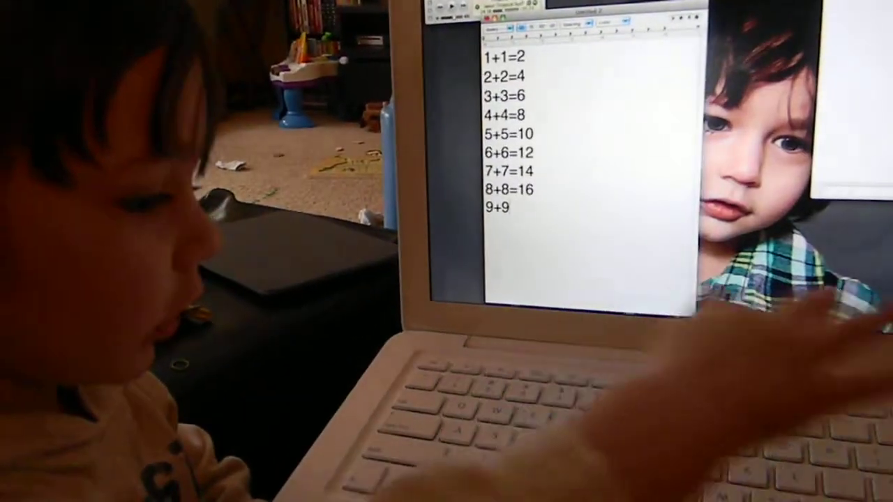
type("=")
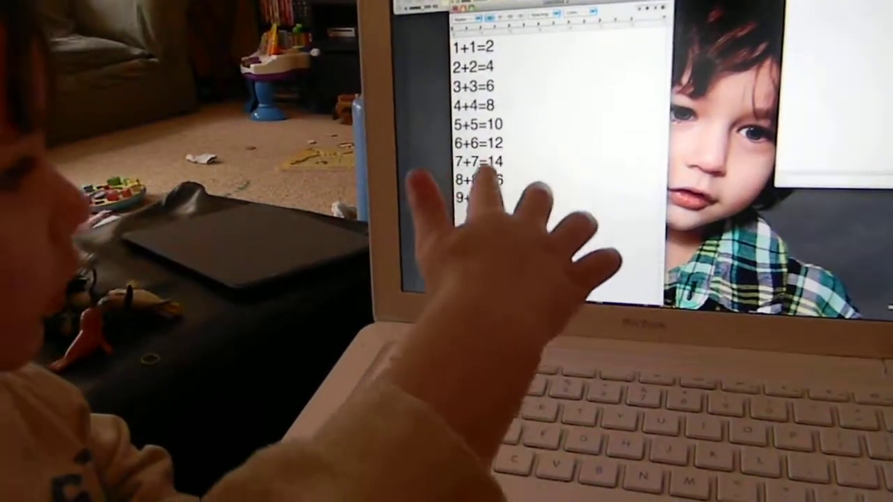
type("1")
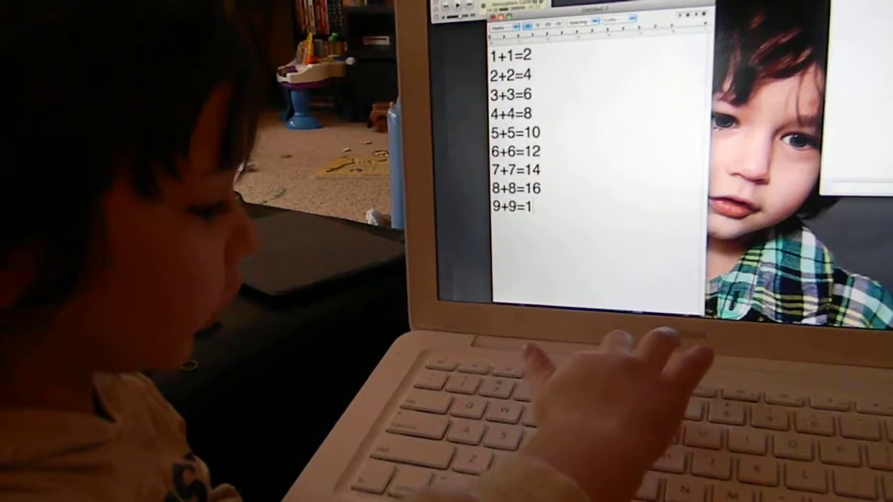
type("8")
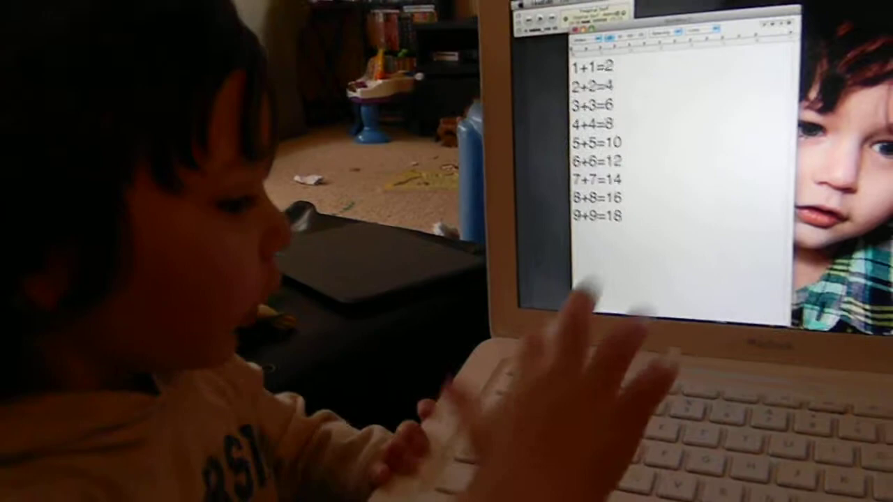
type("1")
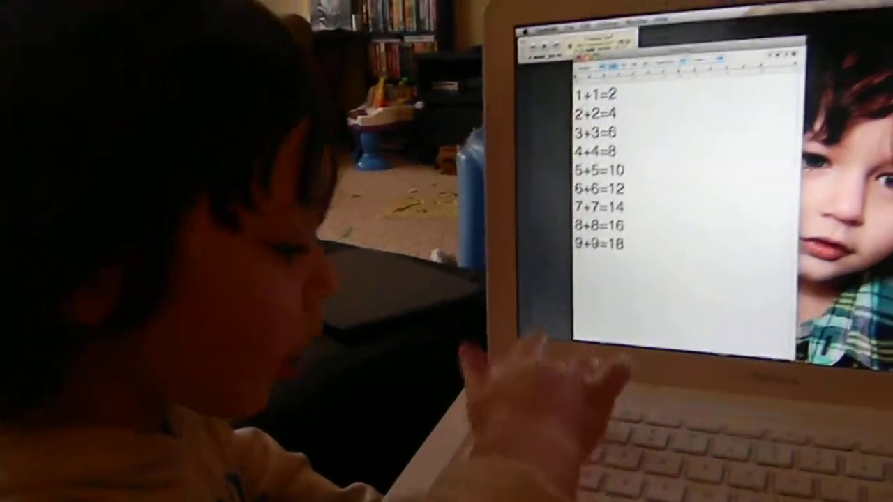
type("10")
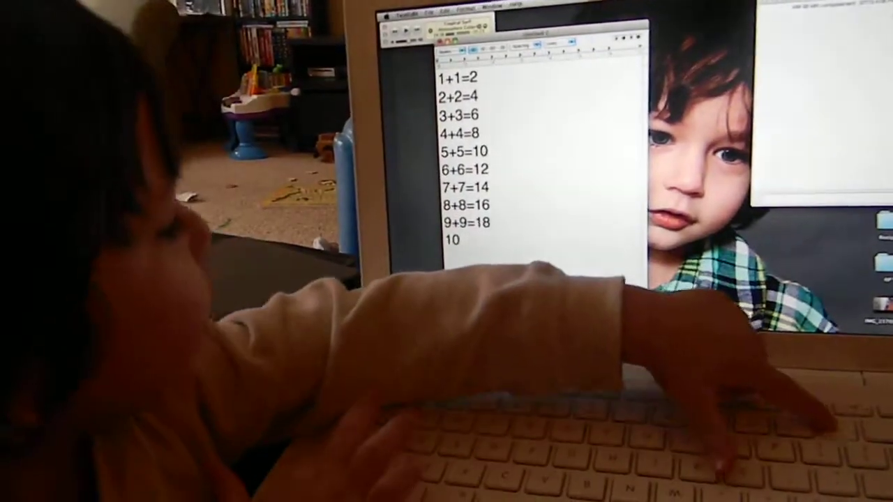
type("=")
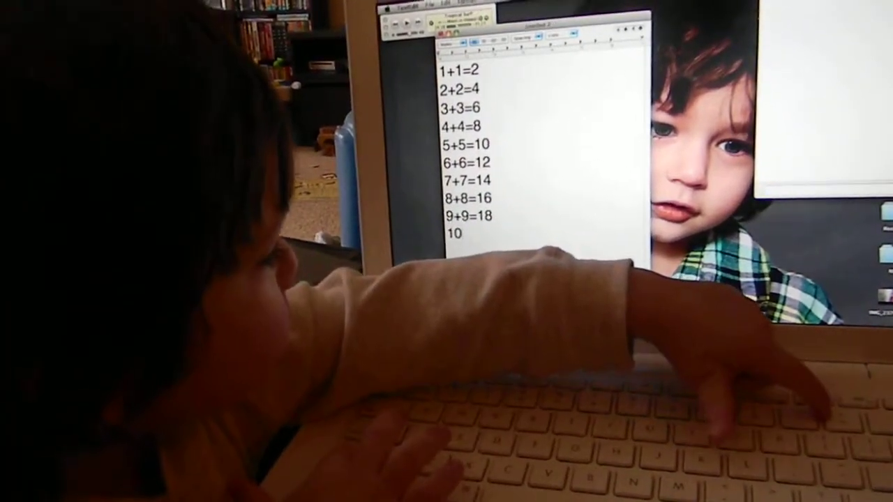
type("+")
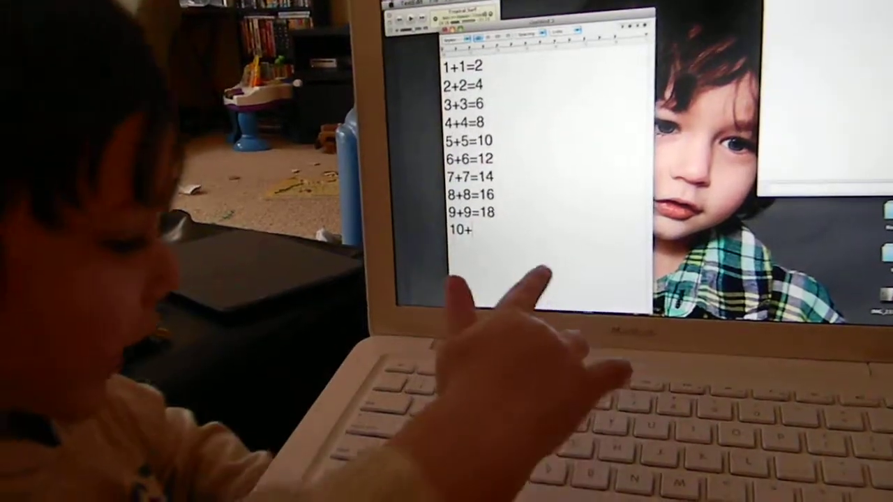
type("10-")
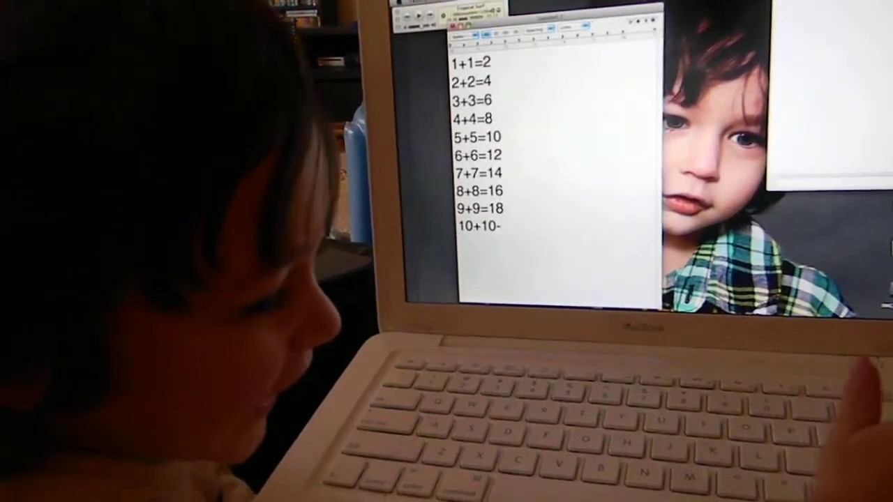
- Delete the mistyped dash after 10+10
key("BackSpace")
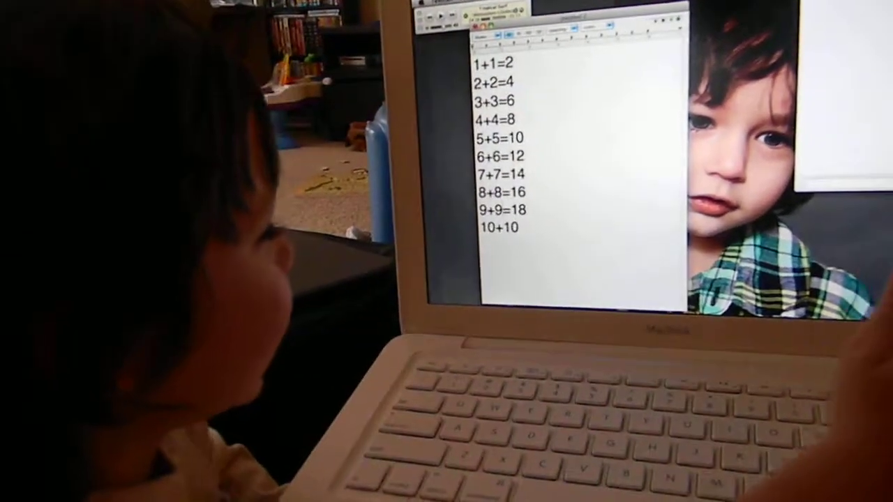